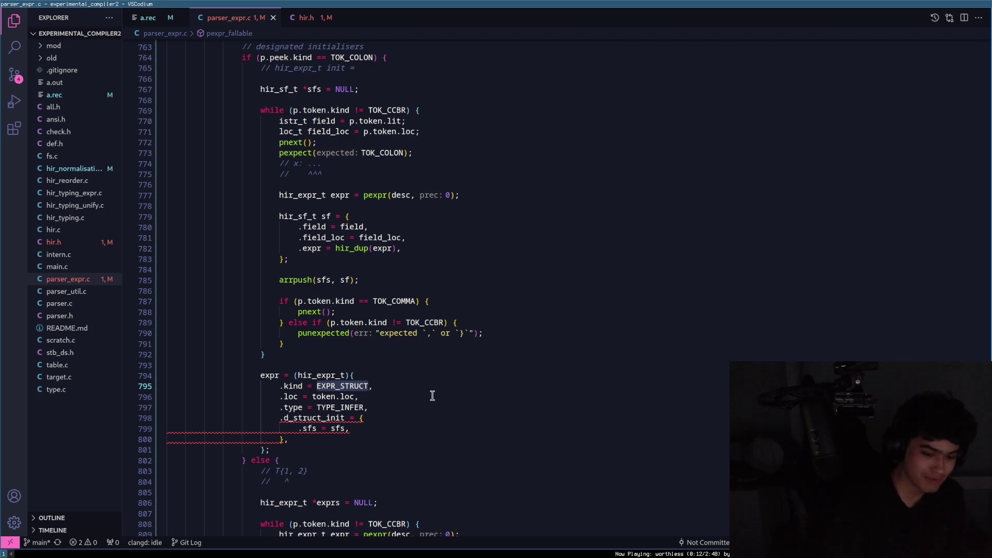
scroll(432, 396, "up", 1)
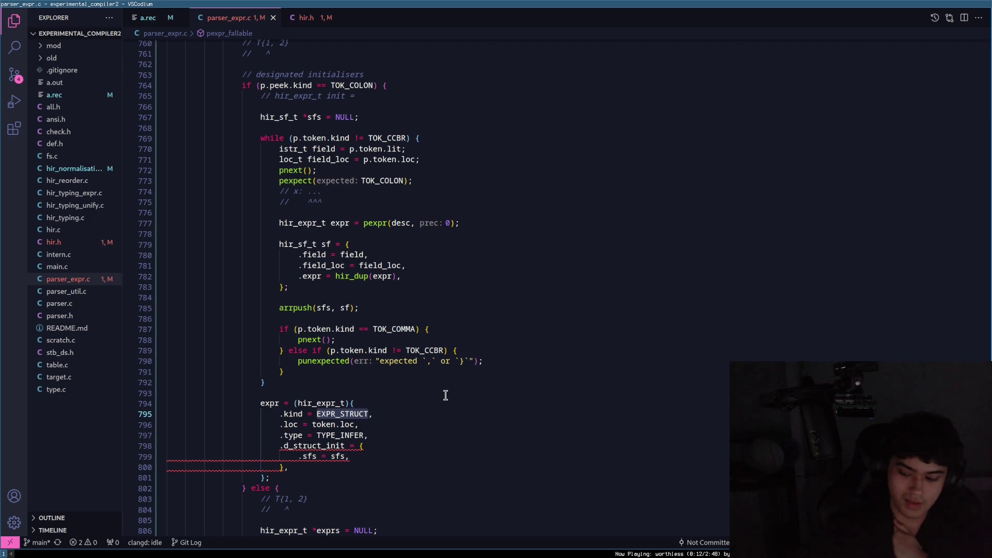
scroll(446, 395, "down", 3)
scroll(378, 363, "down", 2)
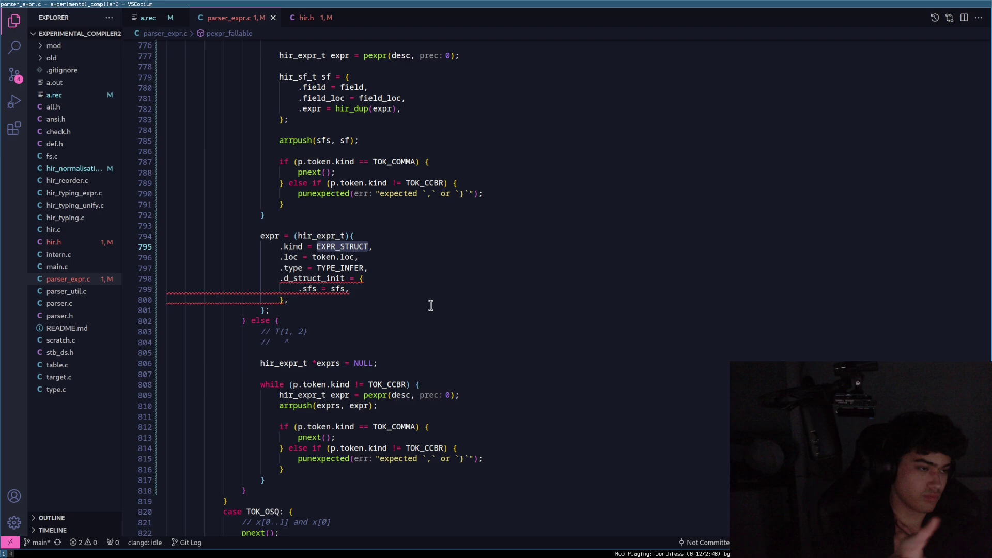
scroll(423, 318, "up", 2)
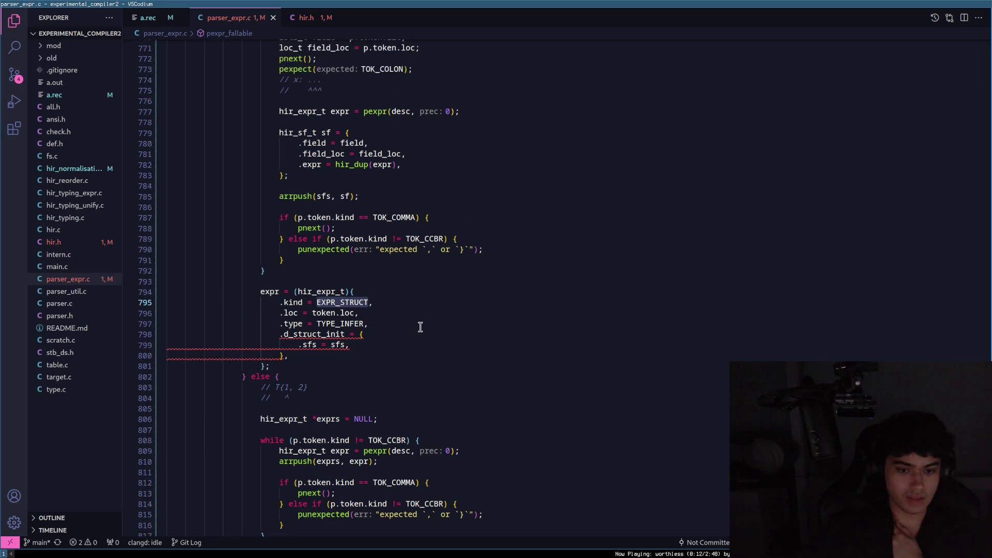
scroll(419, 326, "up", 2)
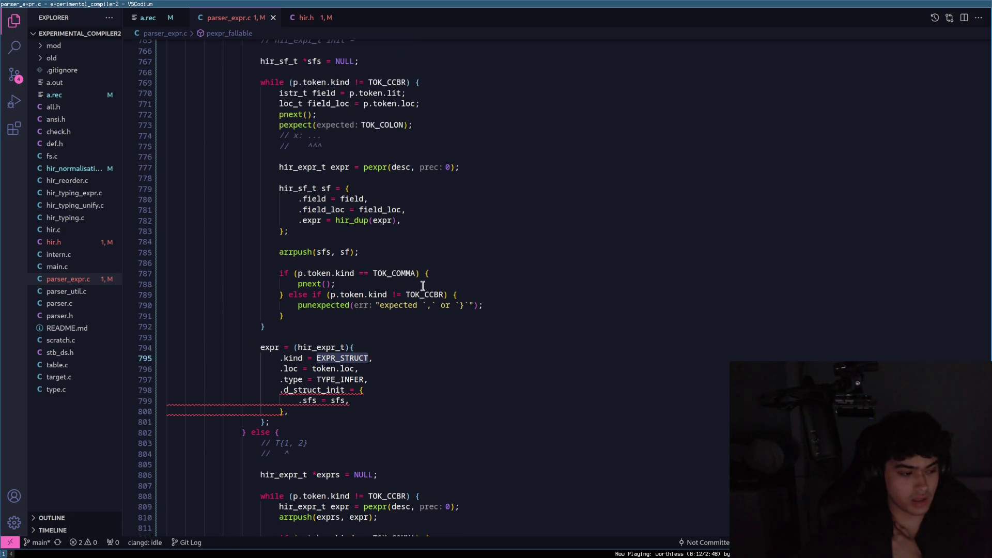
type("EXPR_")
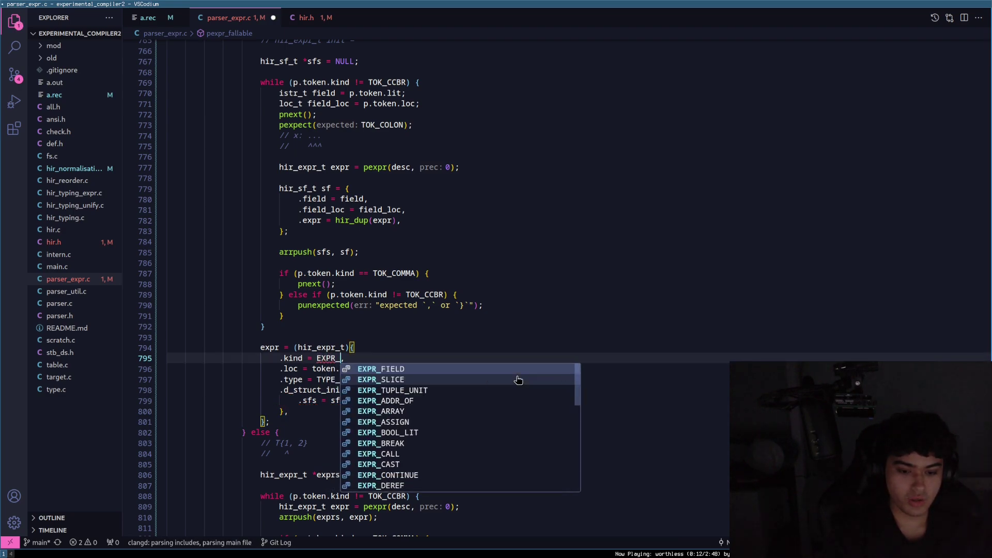
type("S")
key("Down")
key("Down")
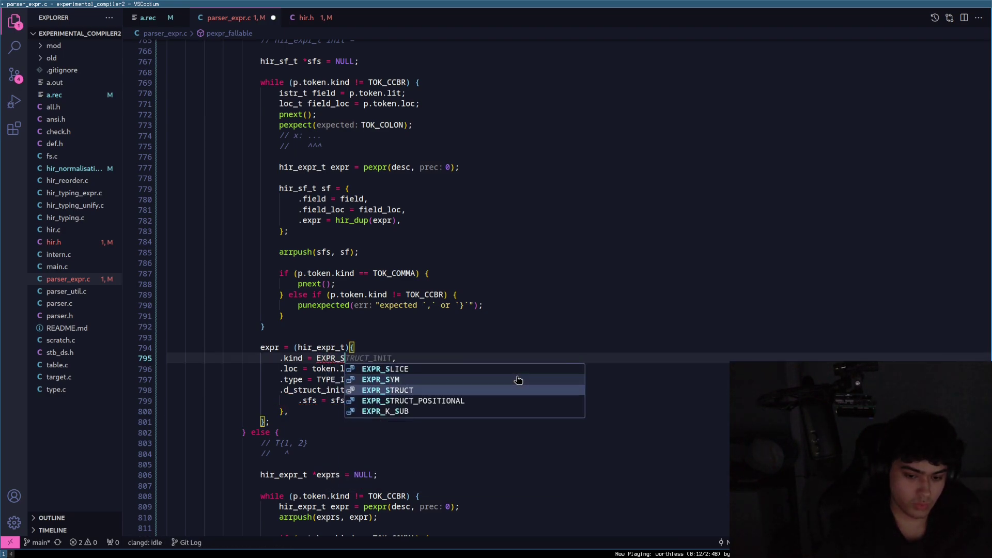
key("Return")
key("Down")
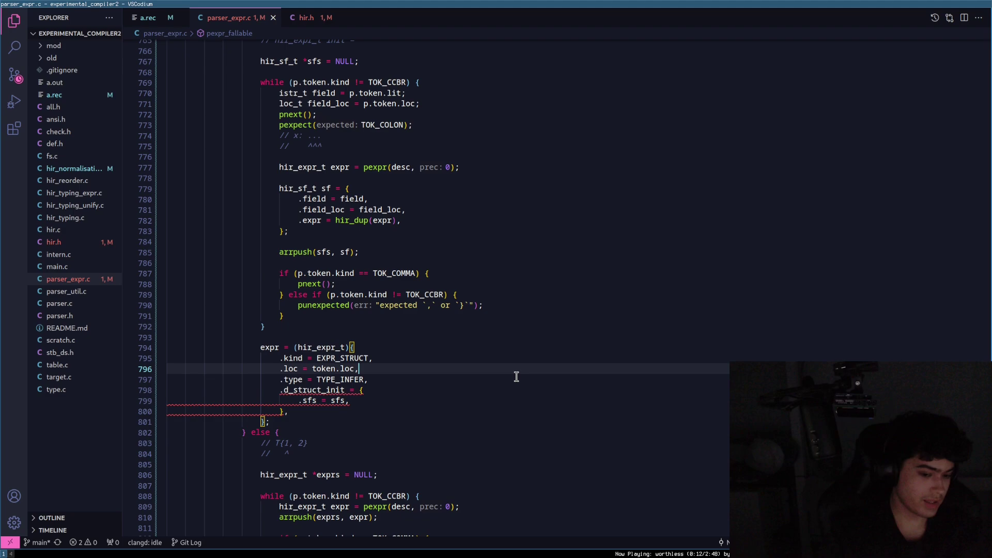
key("Down")
key("Down")
key("Down")
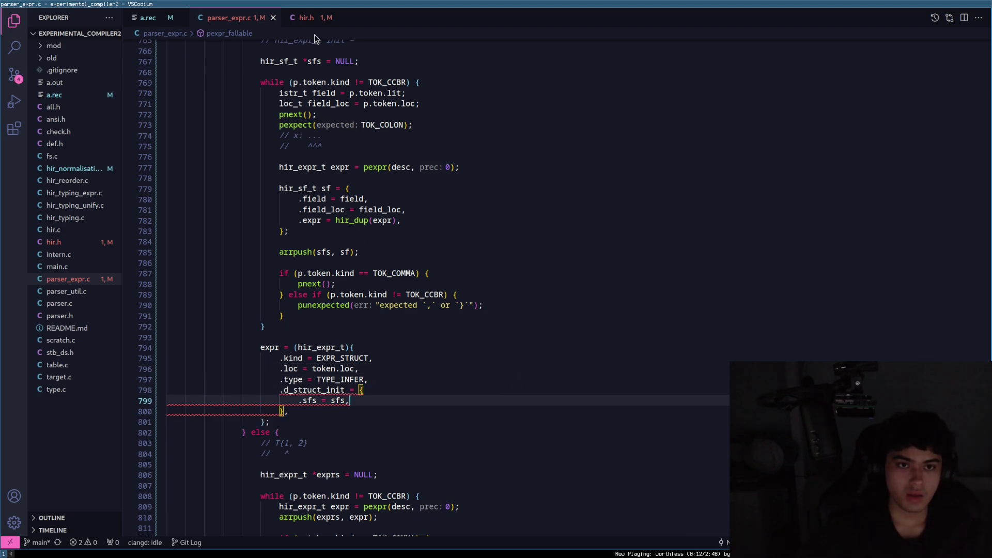
left_click(308, 17)
scroll(310, 310, "down", 20)
scroll(313, 311, "down", 20)
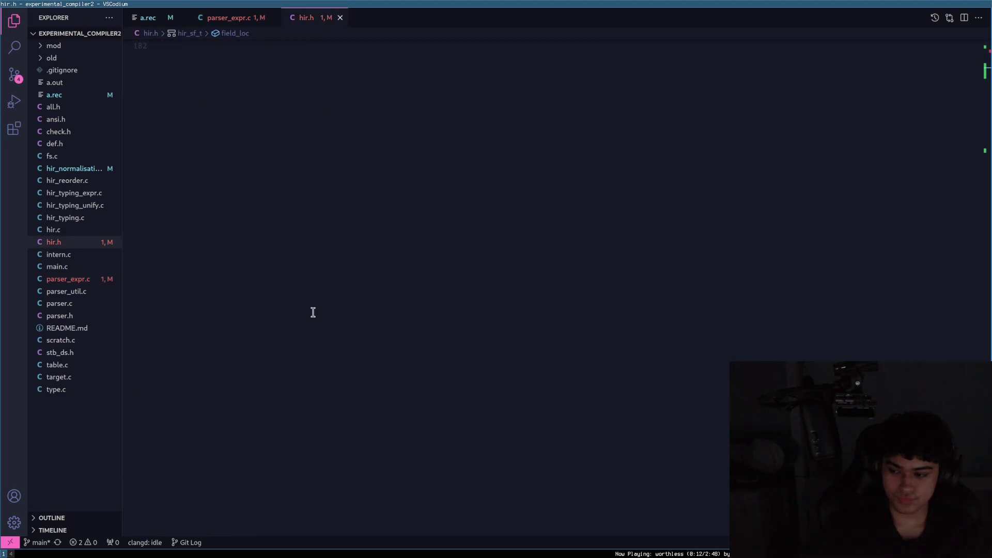
double_click(278, 191)
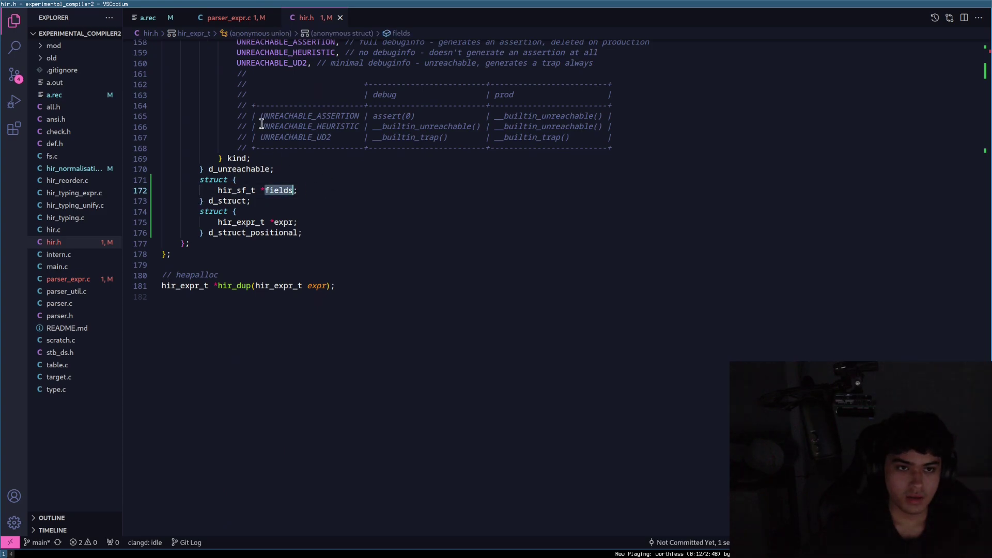
key("ctrl+Tab")
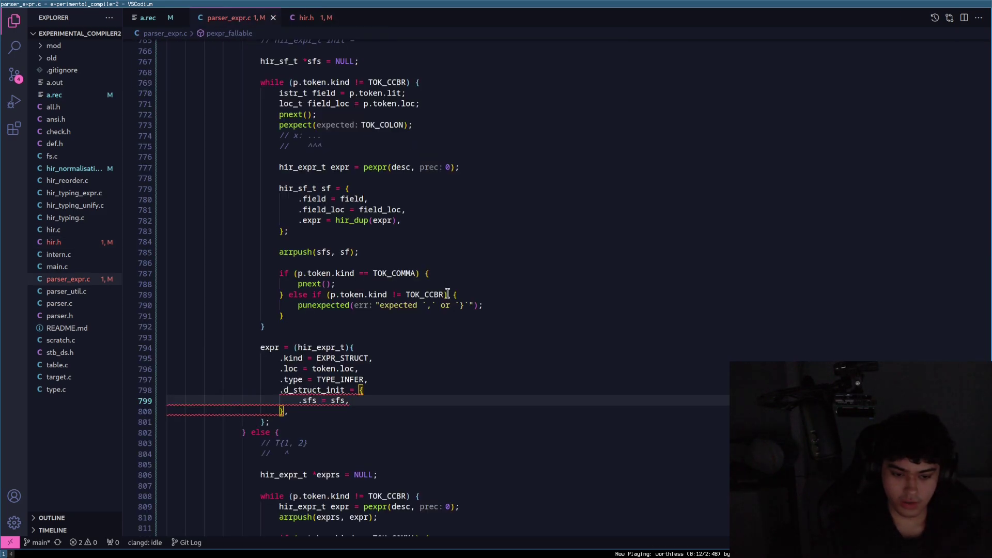